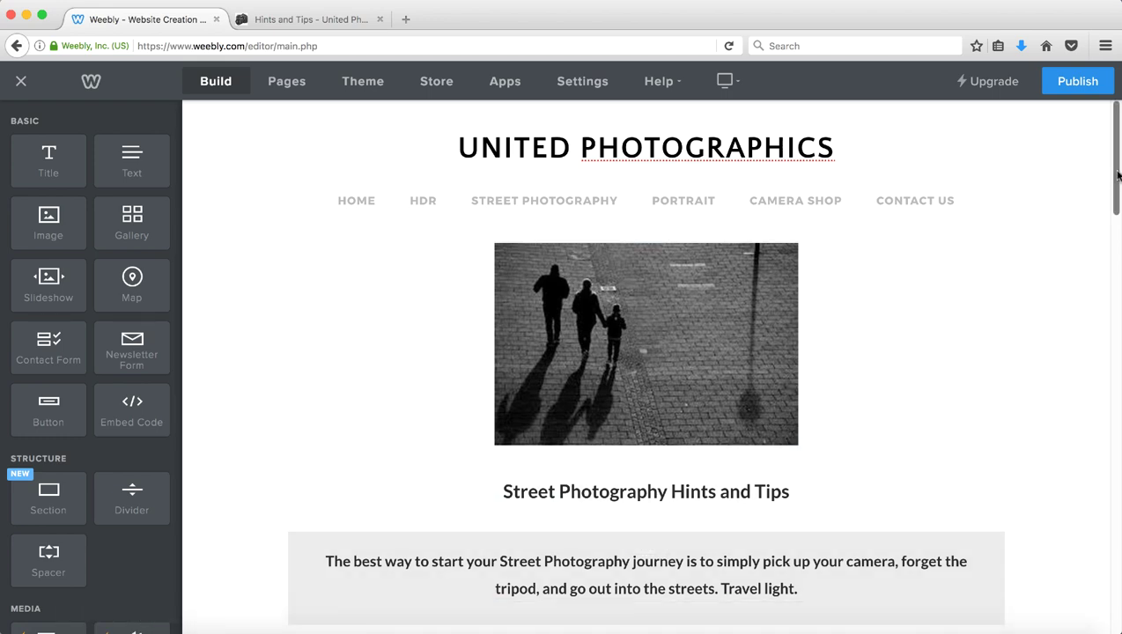
Add an Embed Code element below the "Three words in conclusion" heading and set its HTML to <p><a id="bottom"</a></p>
drag(1116, 176, 1117, 551)
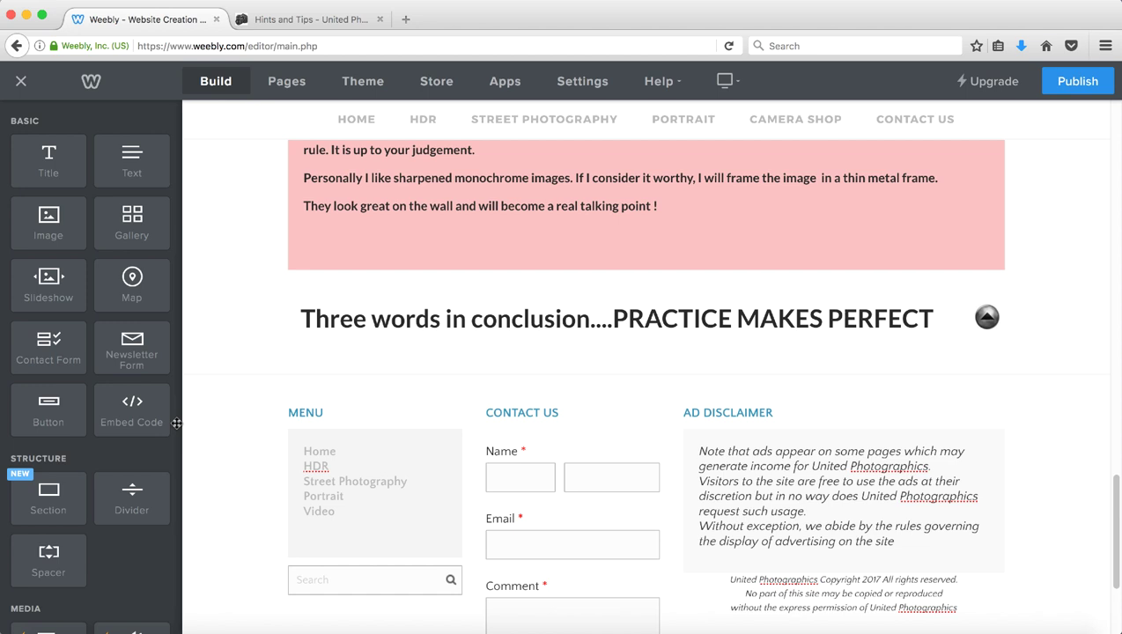
drag(131, 406, 525, 357)
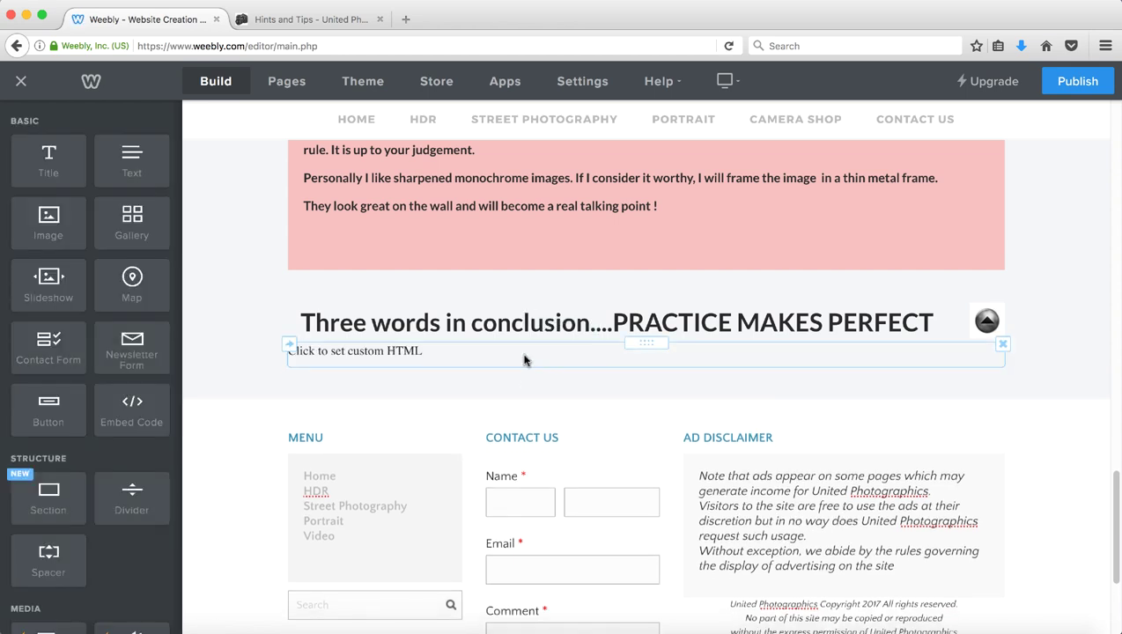
click(401, 352)
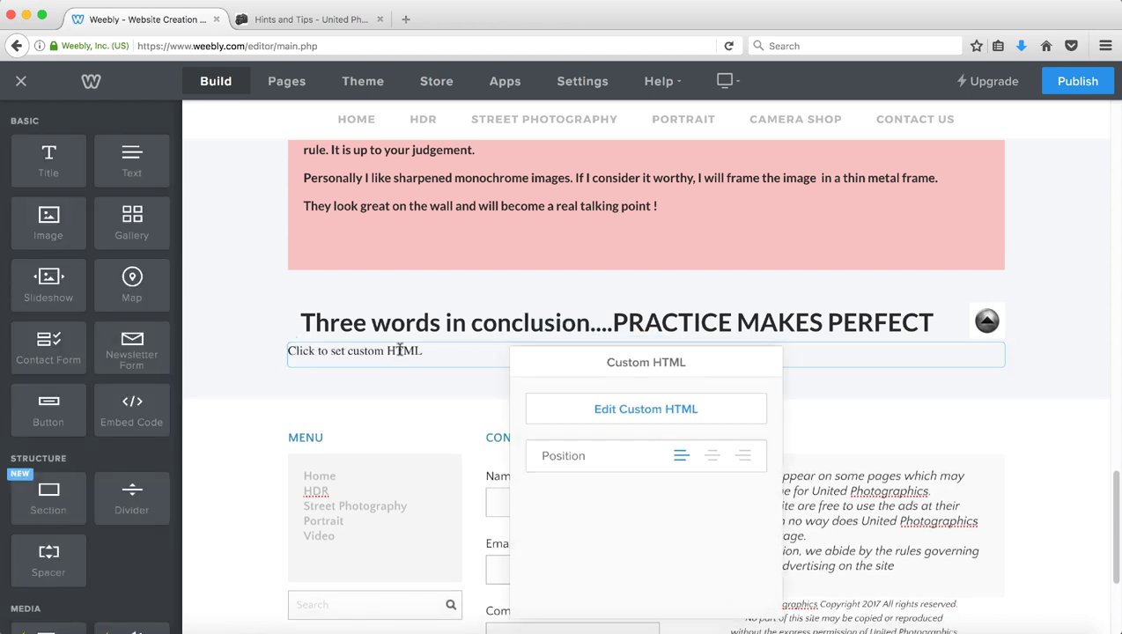
click(613, 412)
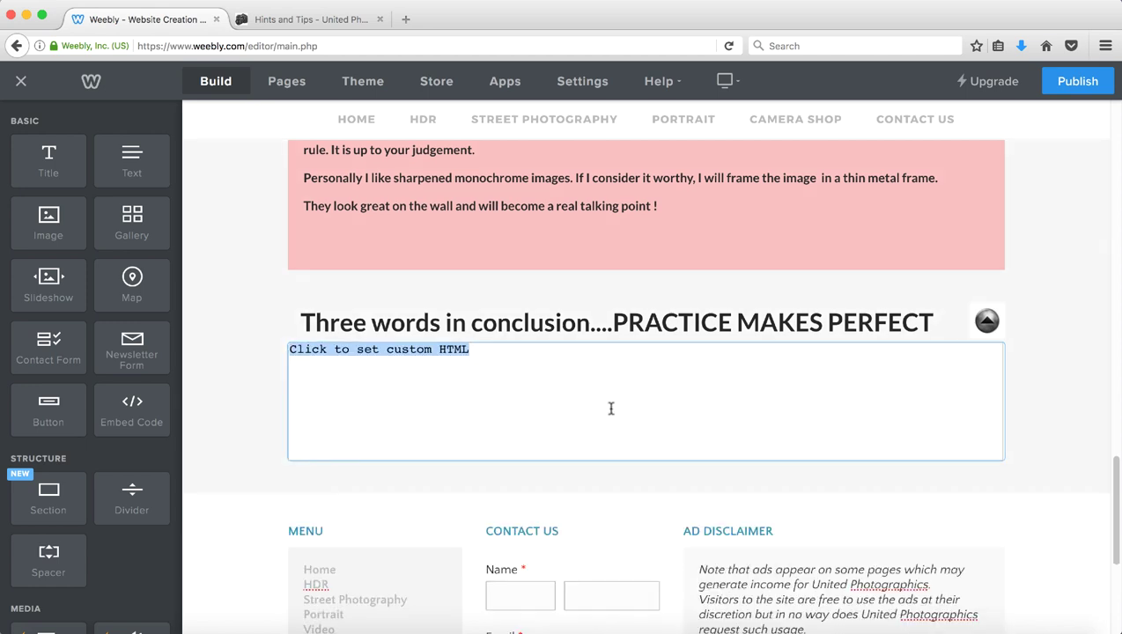
text(<p>)
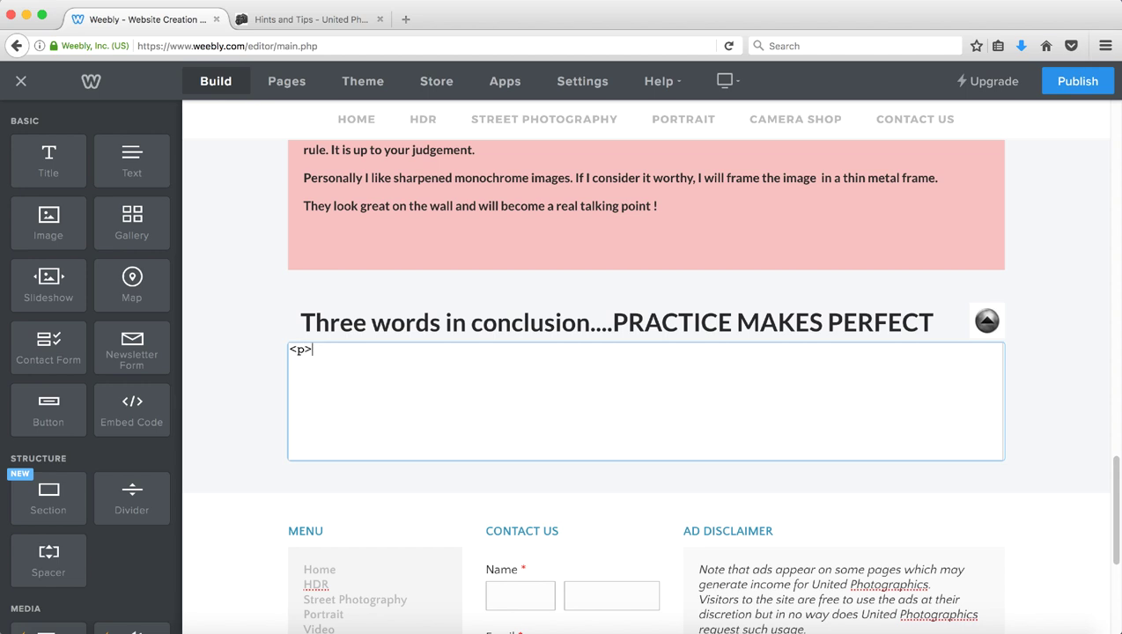
text(<a id="bottom")
text(</a)
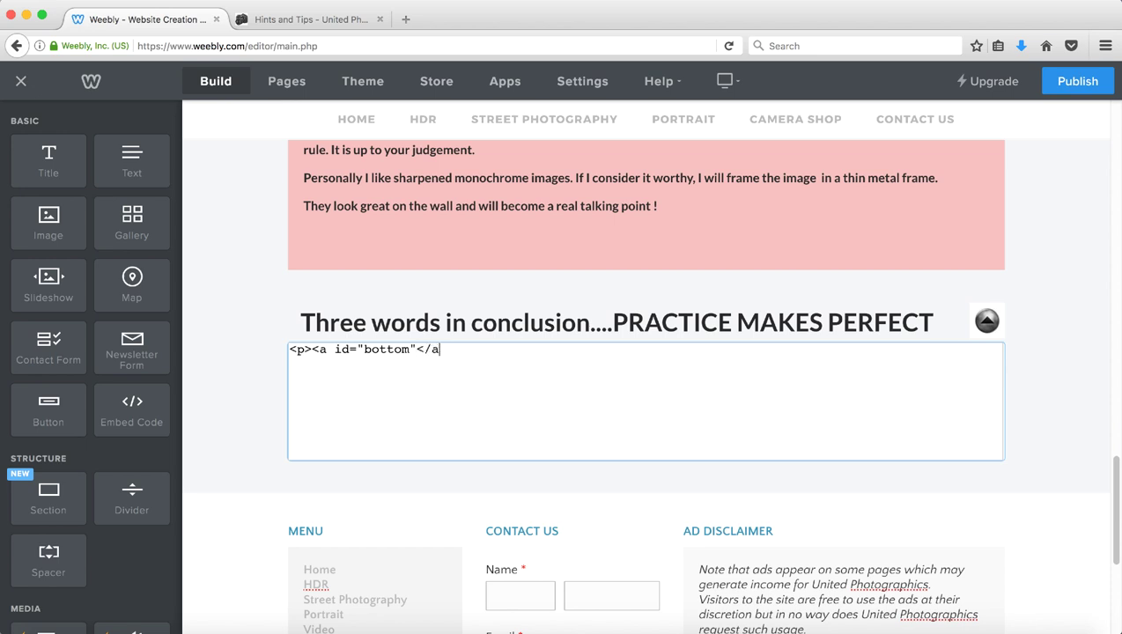
text(></p>)
click(1060, 399)
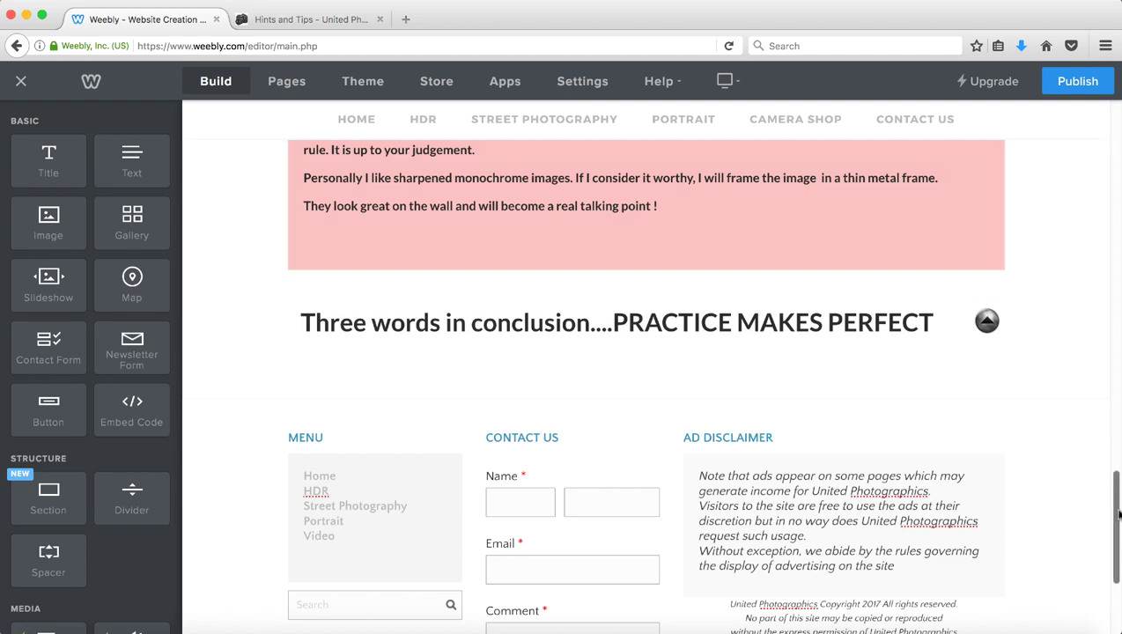
Add a text element below the "Street Photography Hints and Tips" title reading "Go to bottom of page"
drag(1117, 511, 1119, 152)
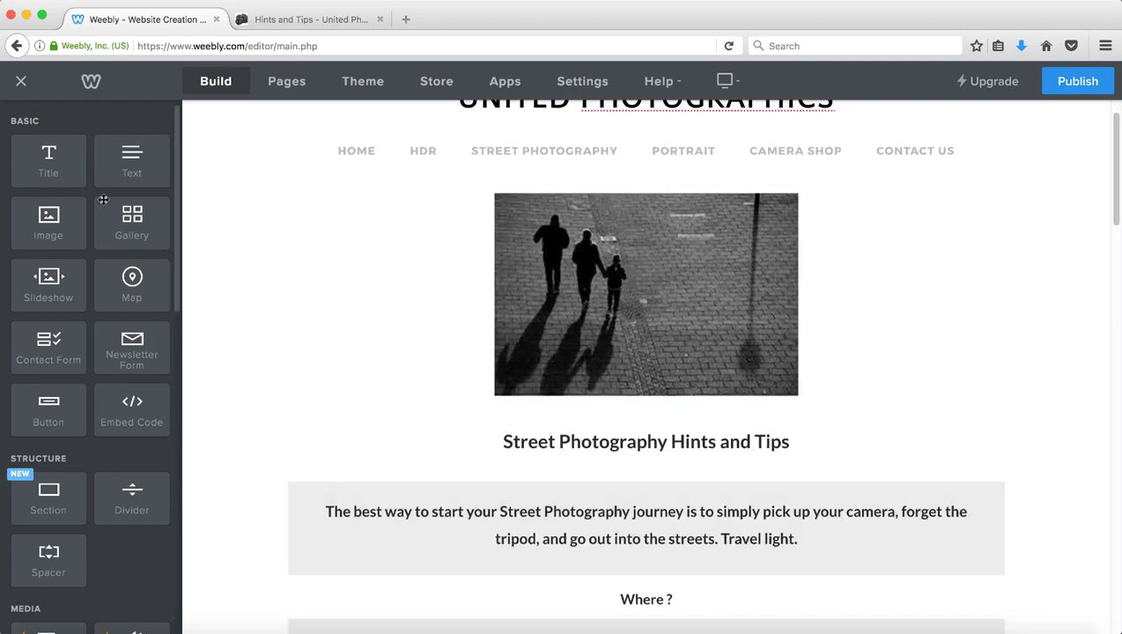
drag(128, 153, 499, 464)
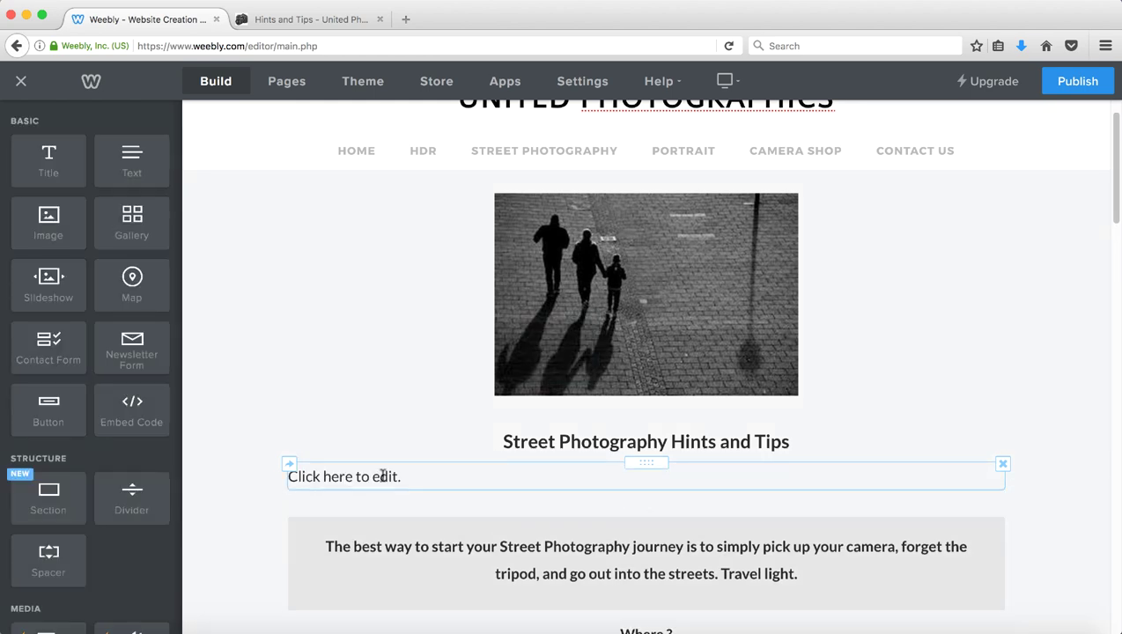
click(381, 476)
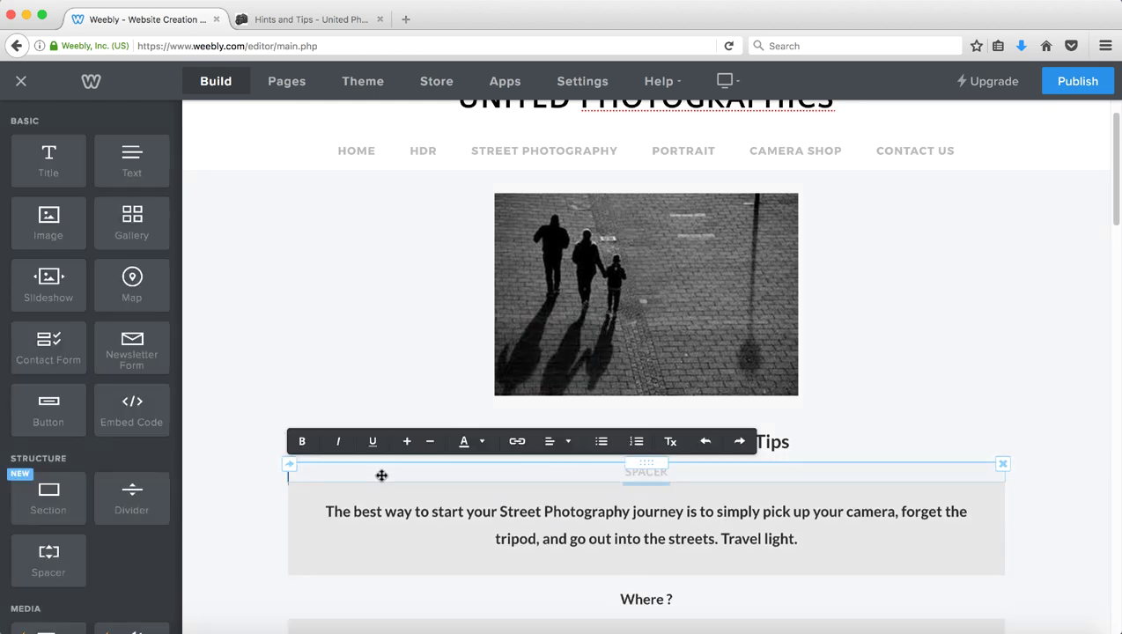
text(Go t)
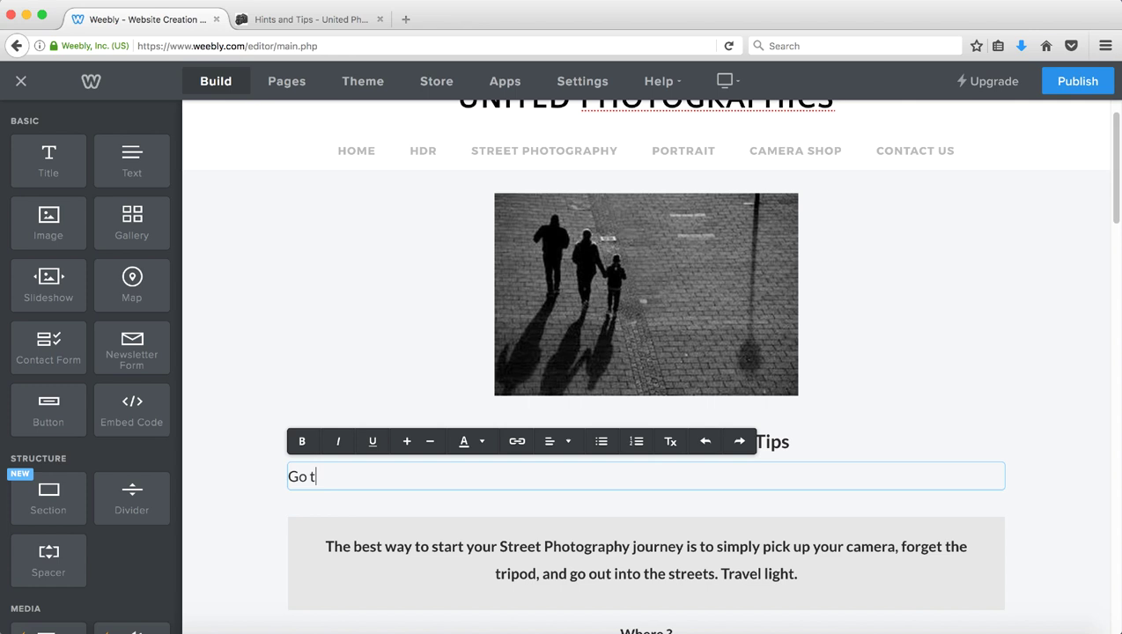
text(o bottom of page)
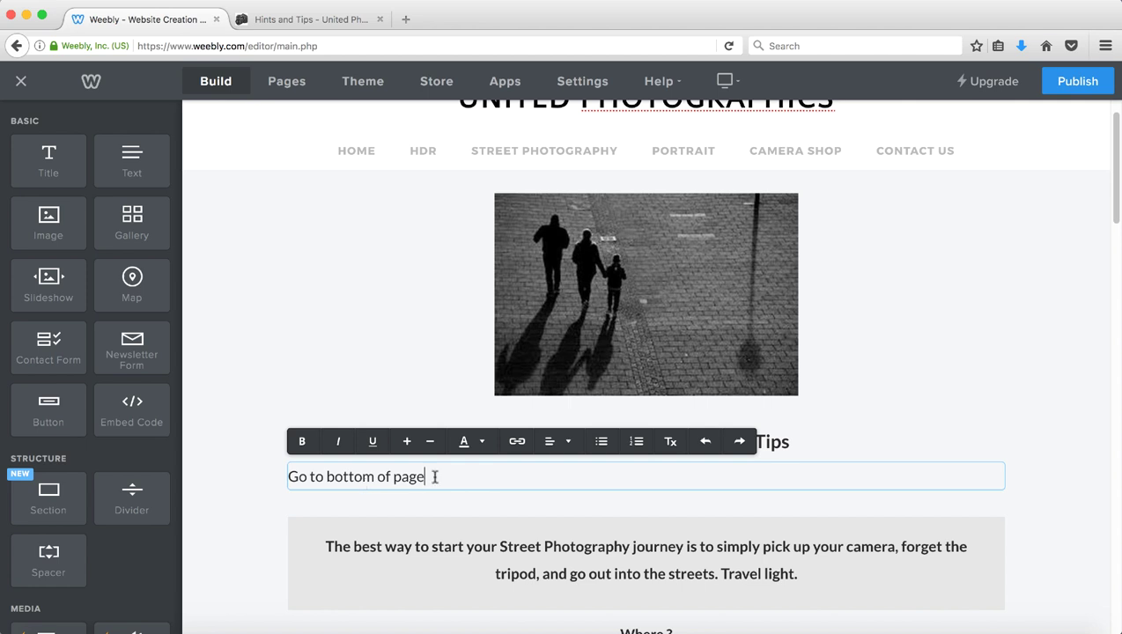
drag(431, 477, 281, 484)
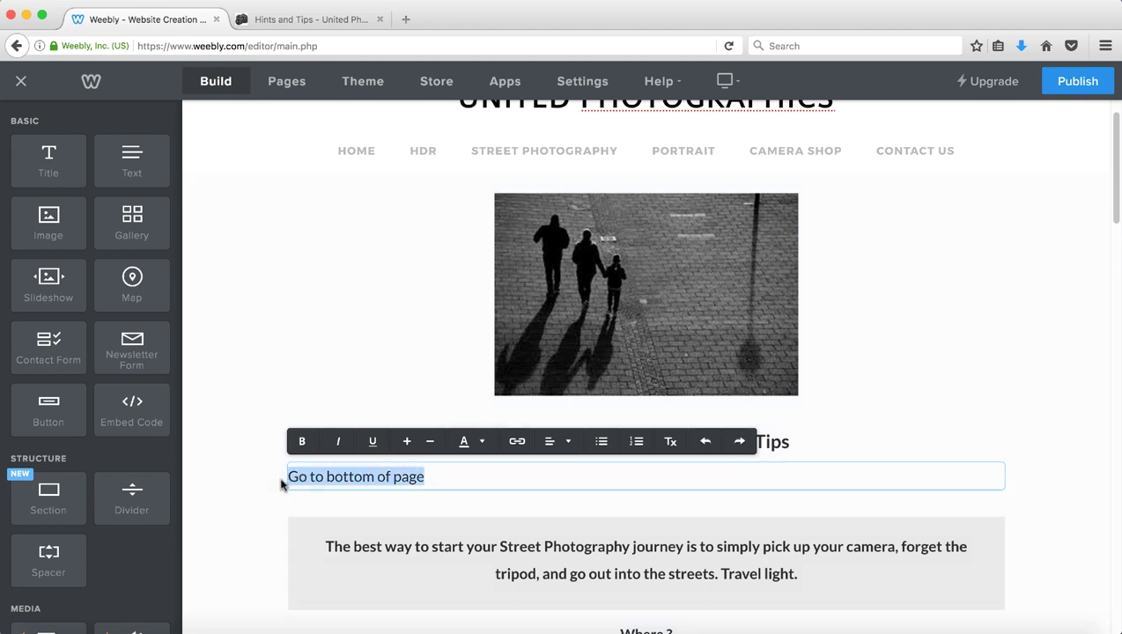
click(519, 443)
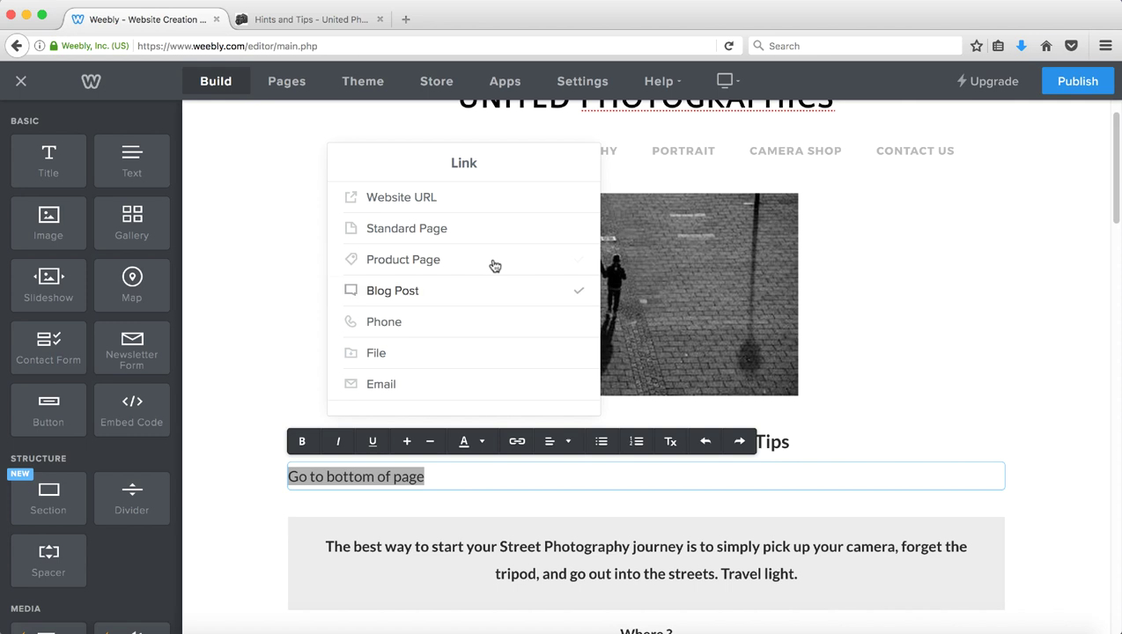
click(417, 199)
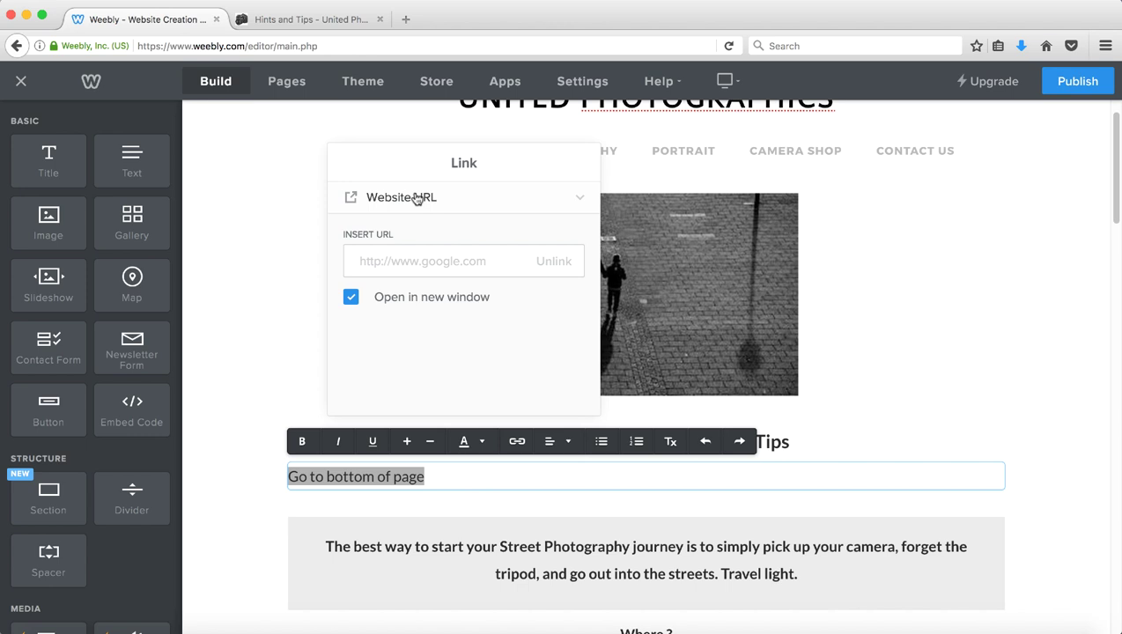
click(299, 20)
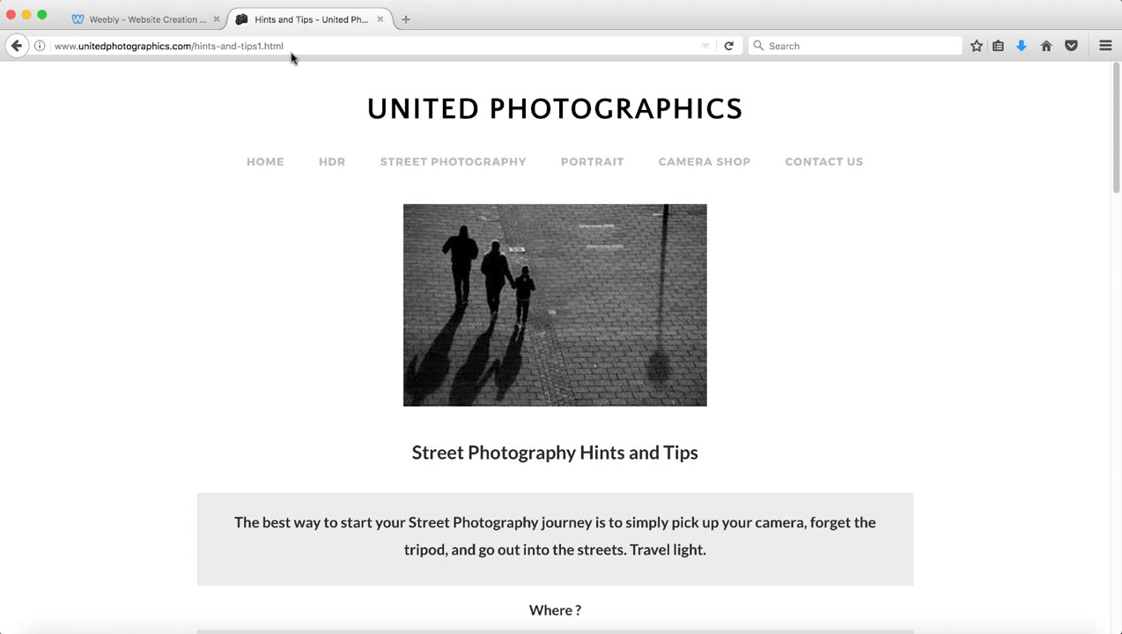
drag(295, 47, 47, 49)
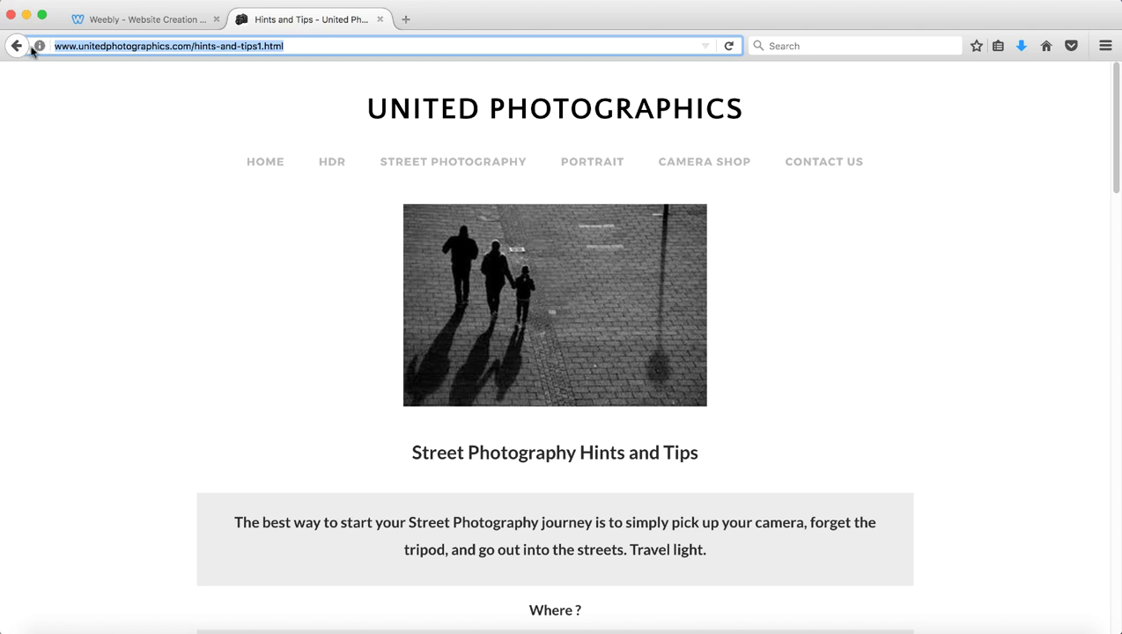
click(113, 19)
click(409, 261)
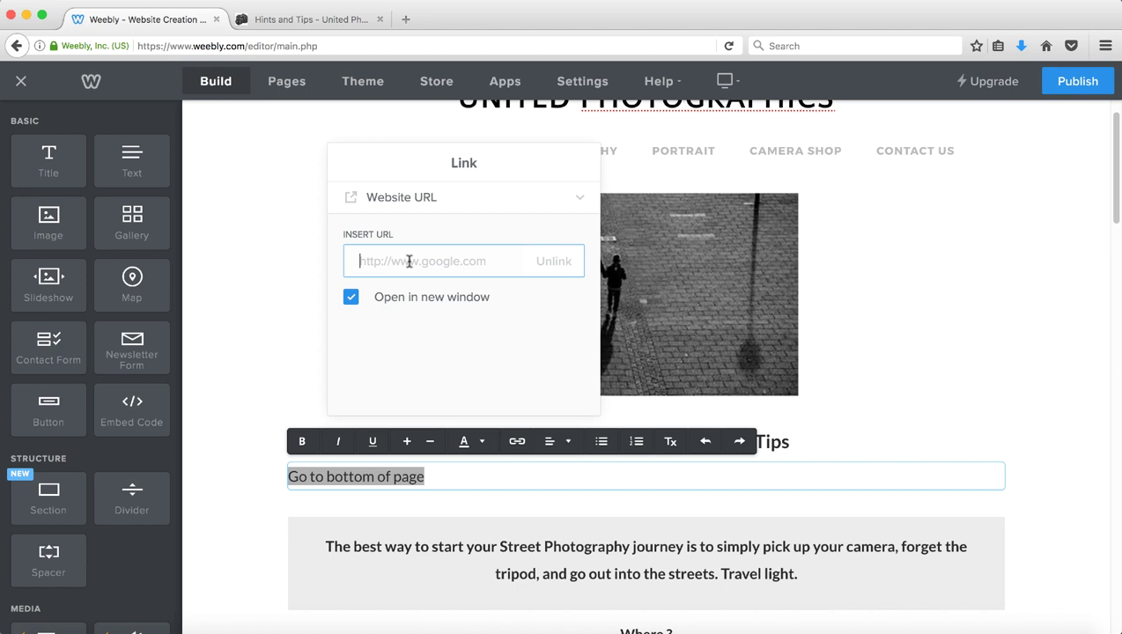
key(super+v)
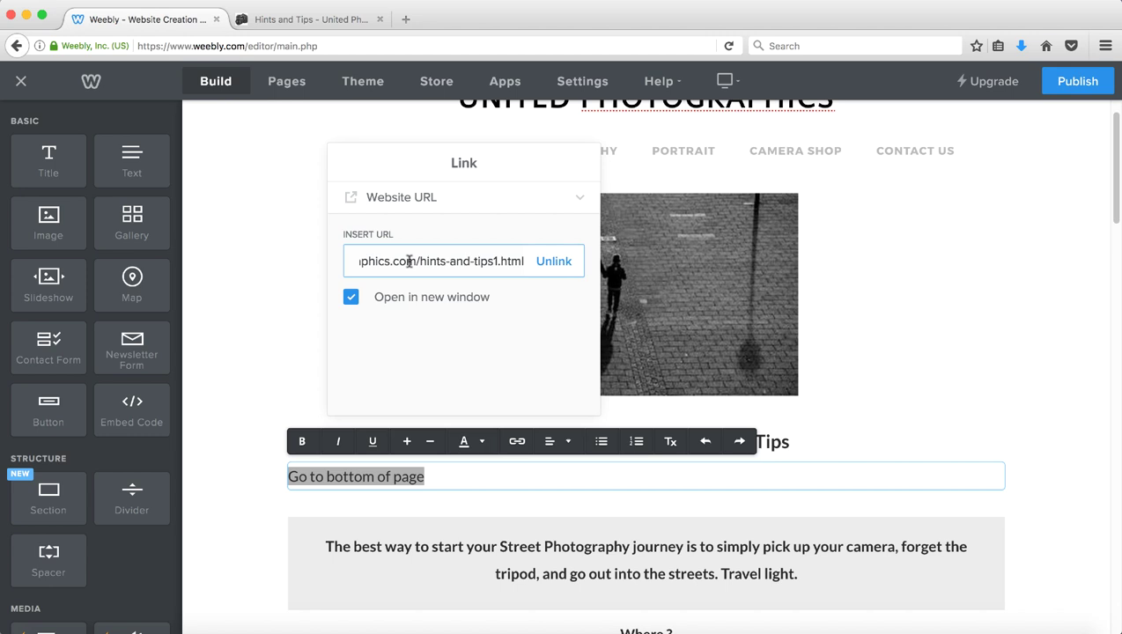
Append #bottom to the link's URL and turn off opening it in a new window
text(#)
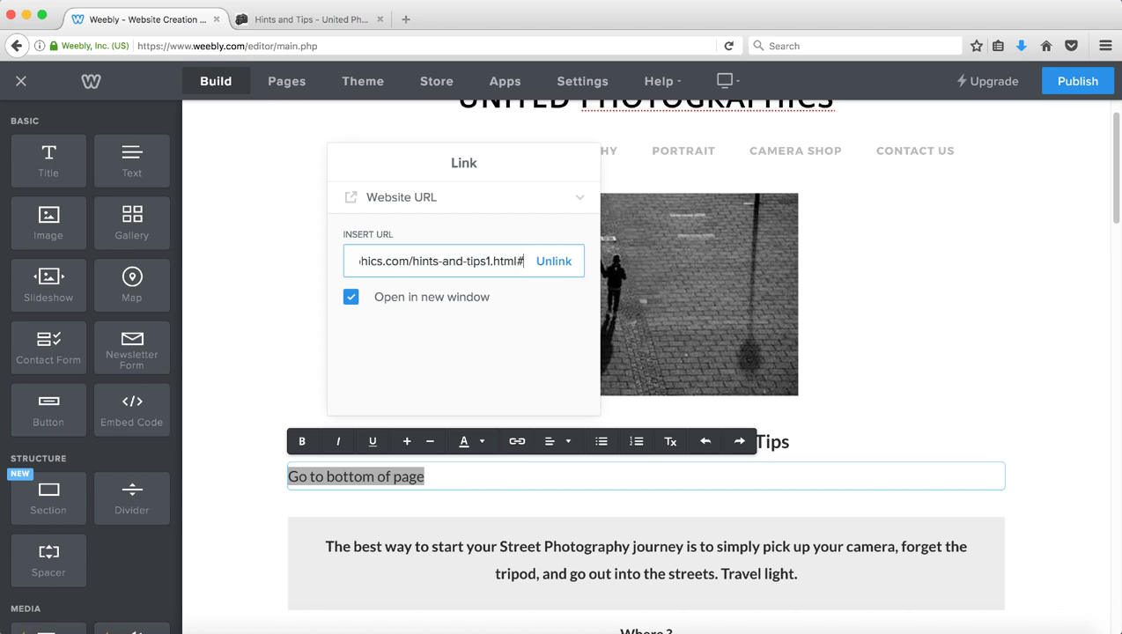
text(bott)
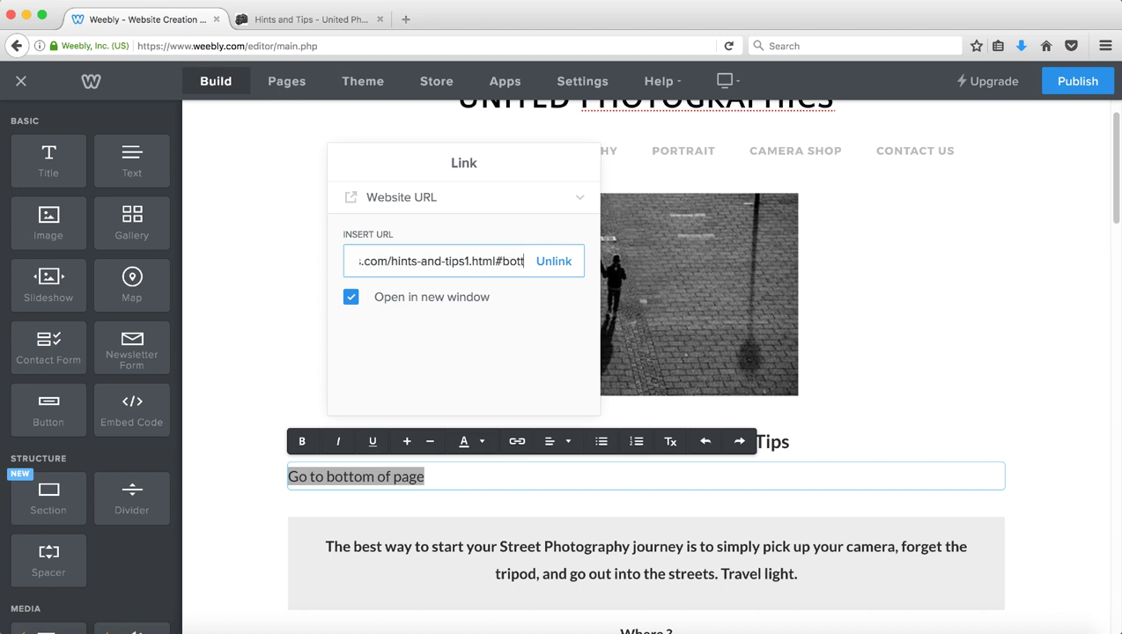
text(om)
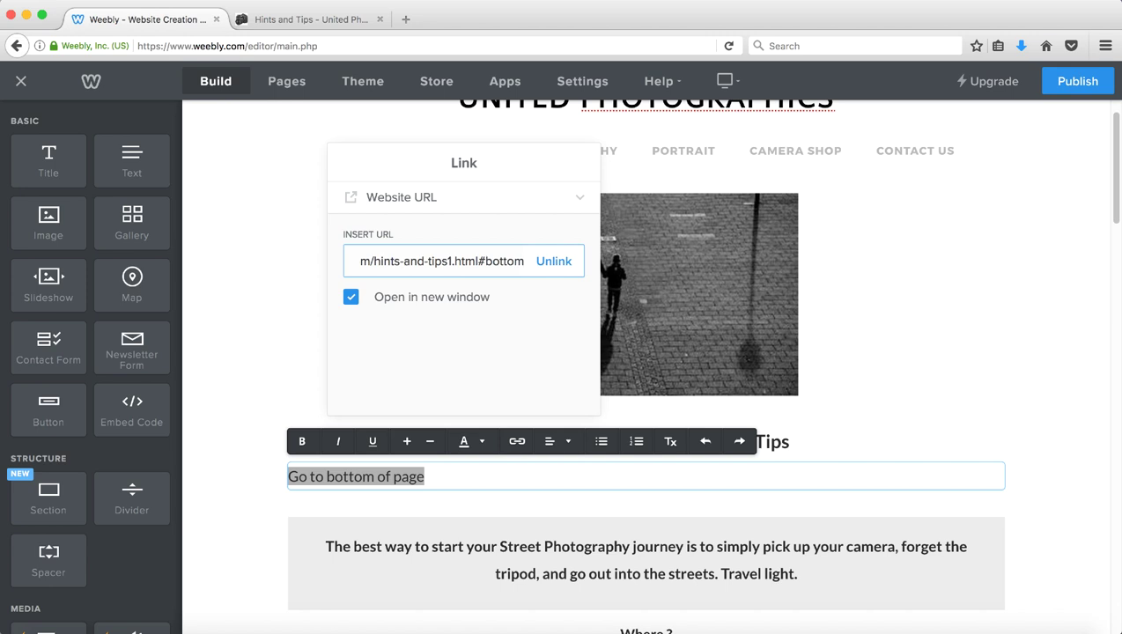
click(352, 298)
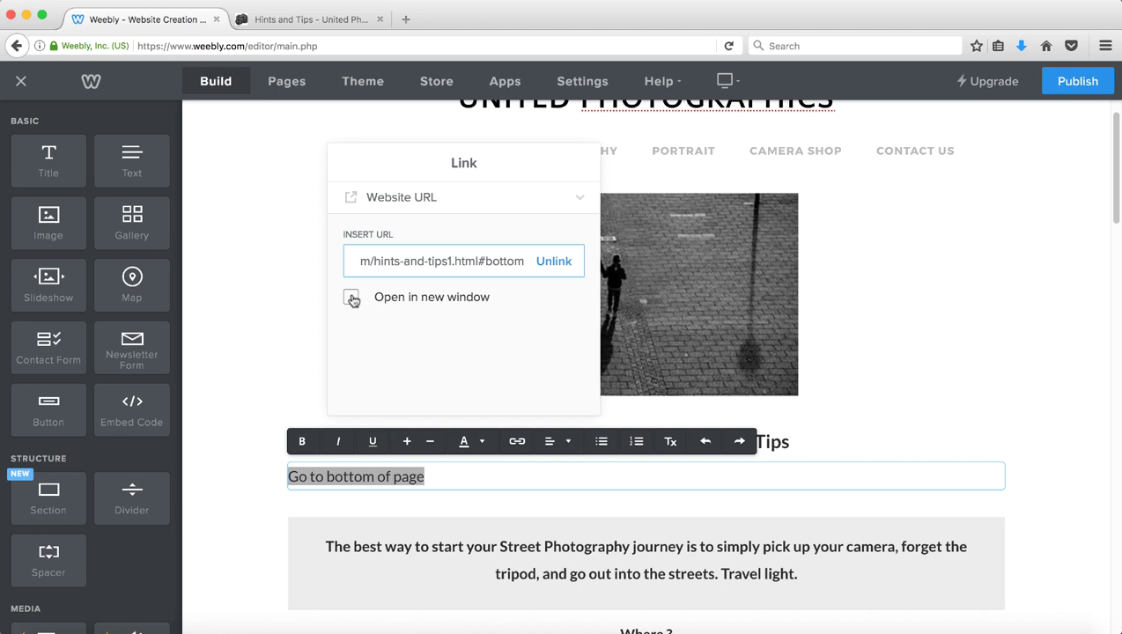
click(1051, 280)
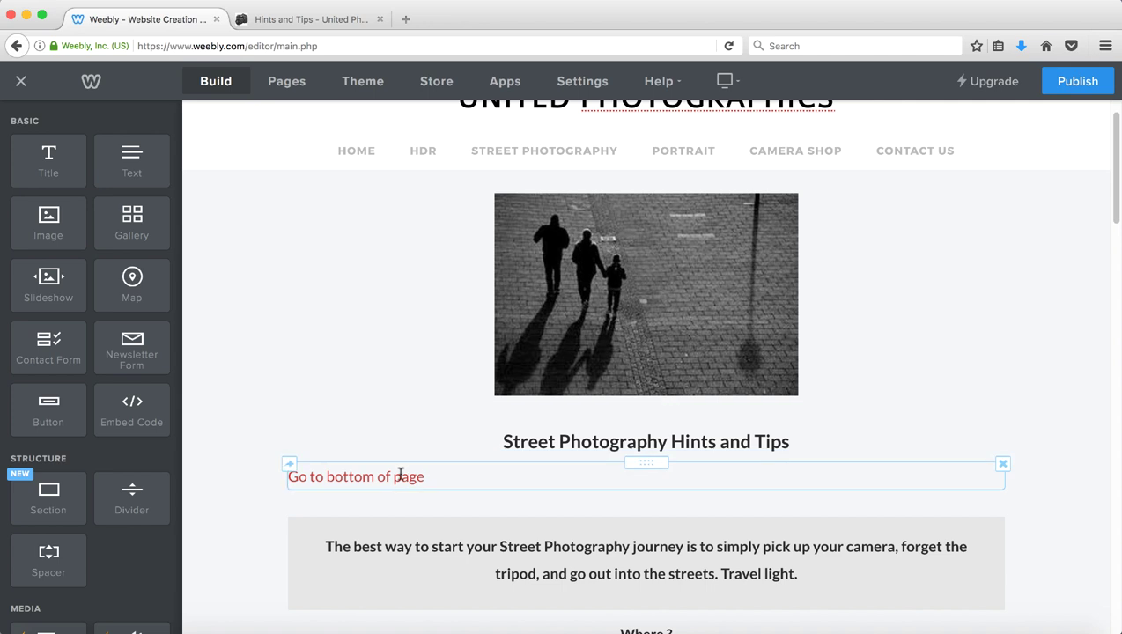
Publish the website, then test the "Go to bottom of page" link on the live Hints and Tips page
click(1076, 82)
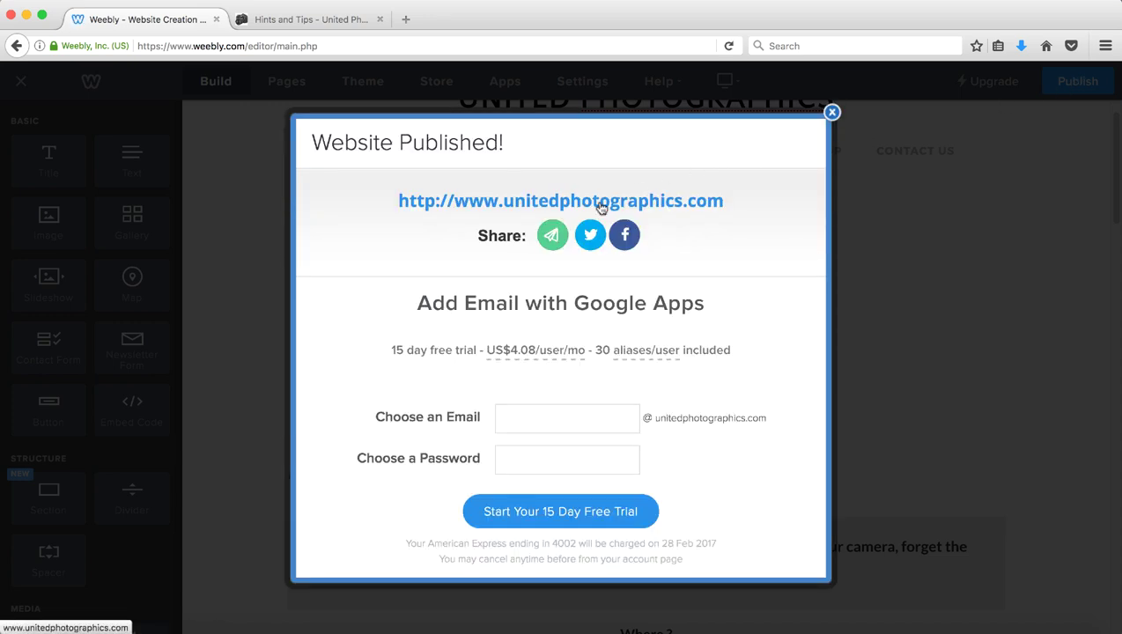
click(598, 204)
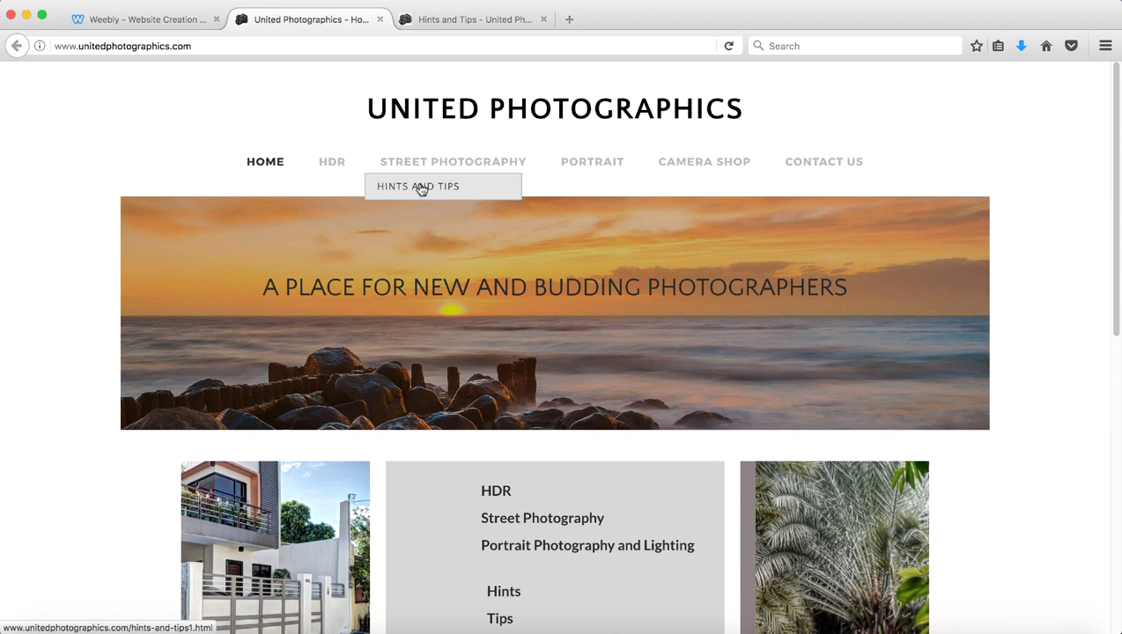
click(421, 187)
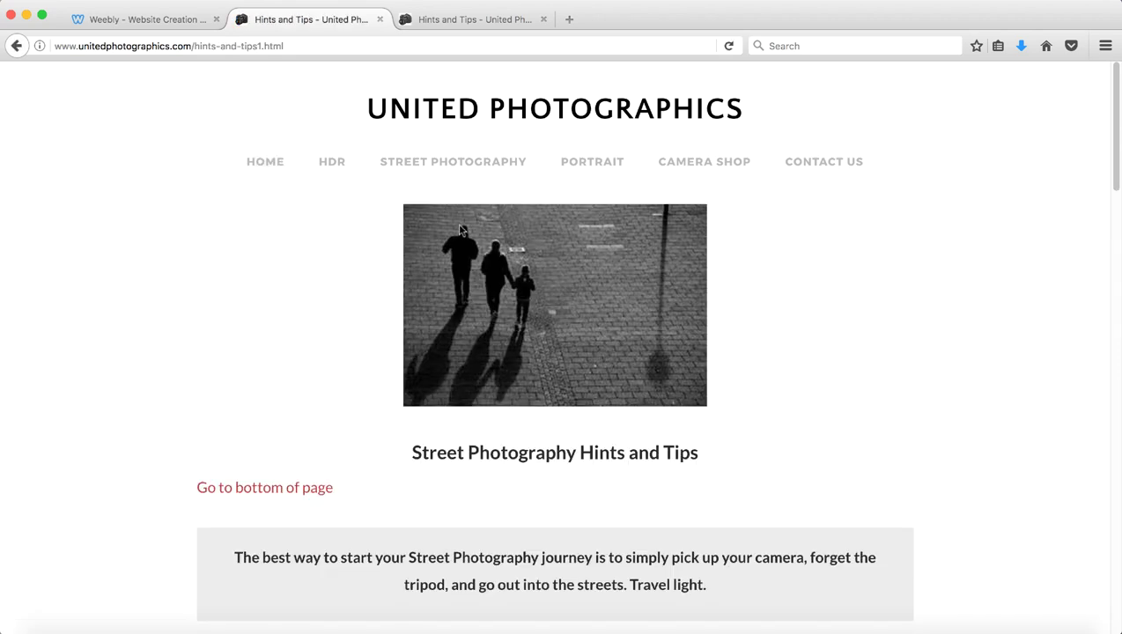
click(284, 490)
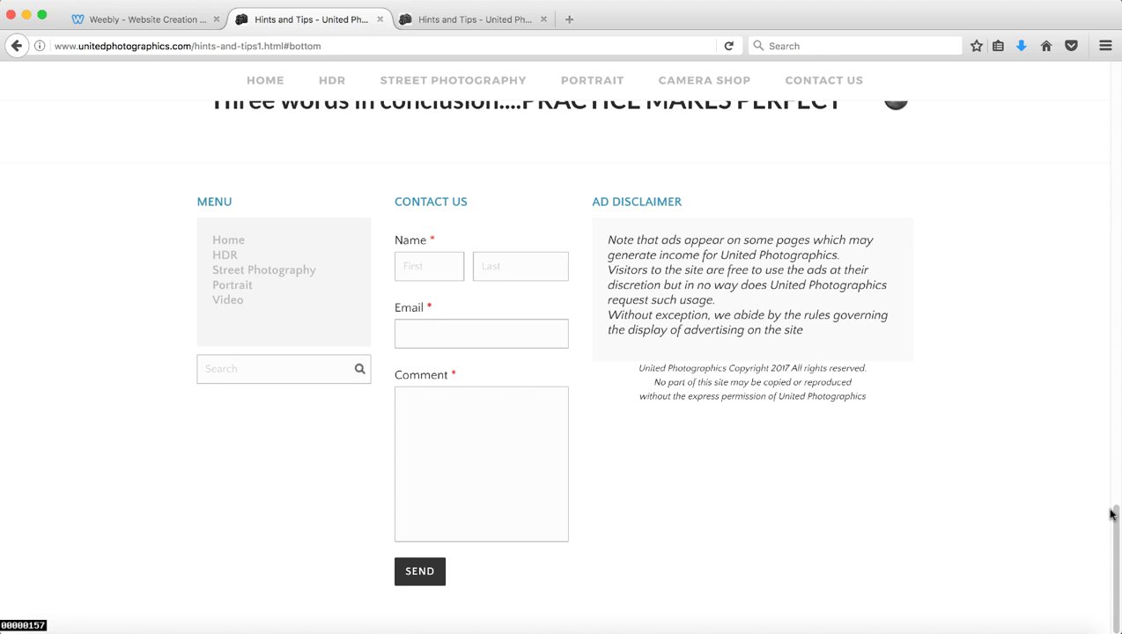
drag(1117, 541, 1115, 88)
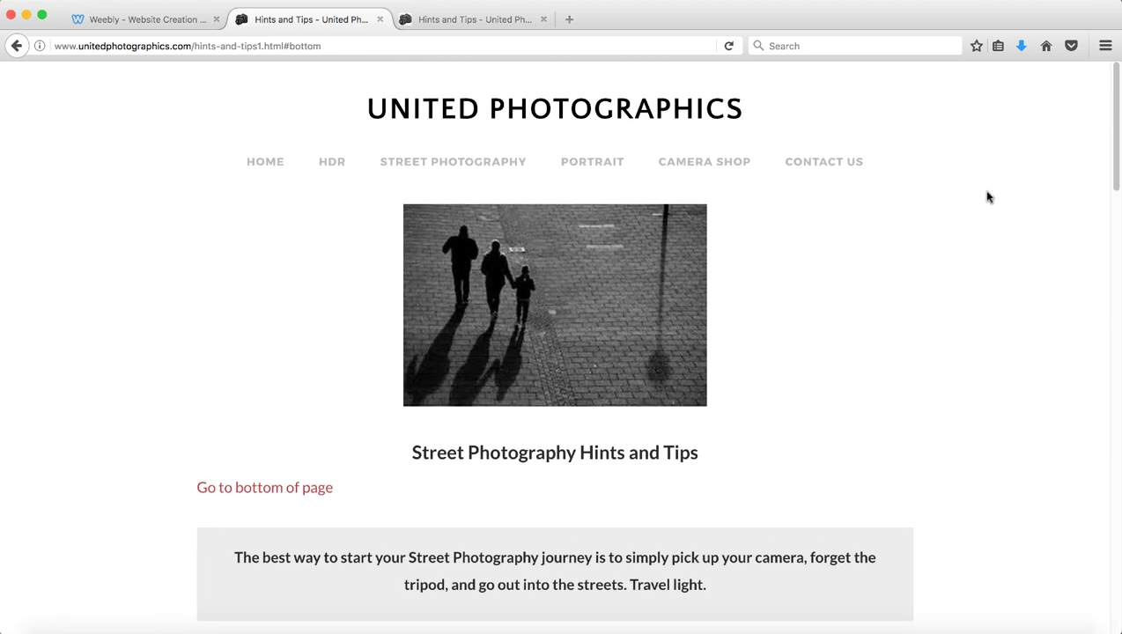